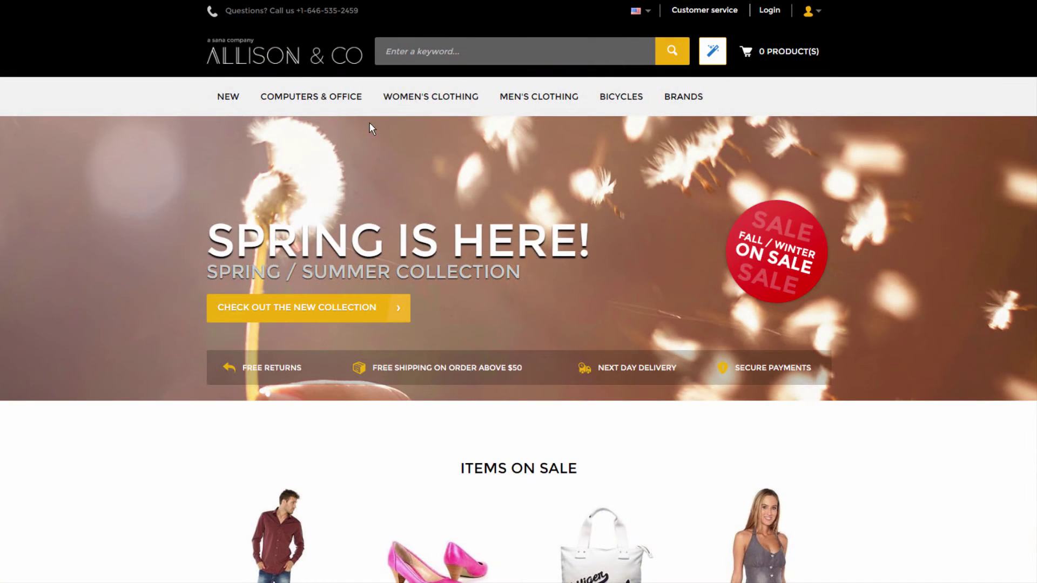
# Browse Computers & Office > Notebooks in the webstore and open the HP ProBook 4540s product page.
pyautogui.moveTo(345, 106)
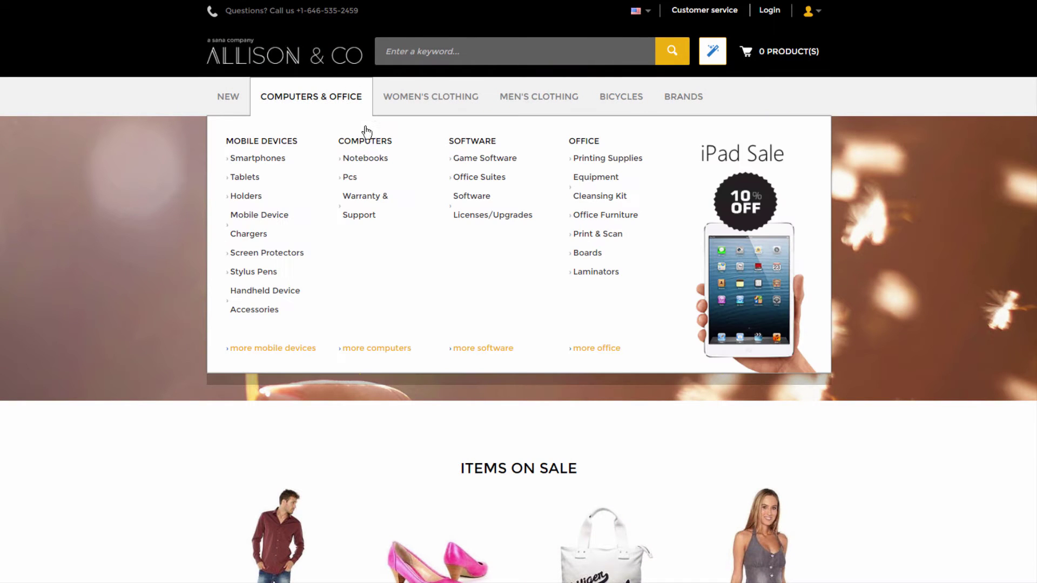
pyautogui.click(367, 159)
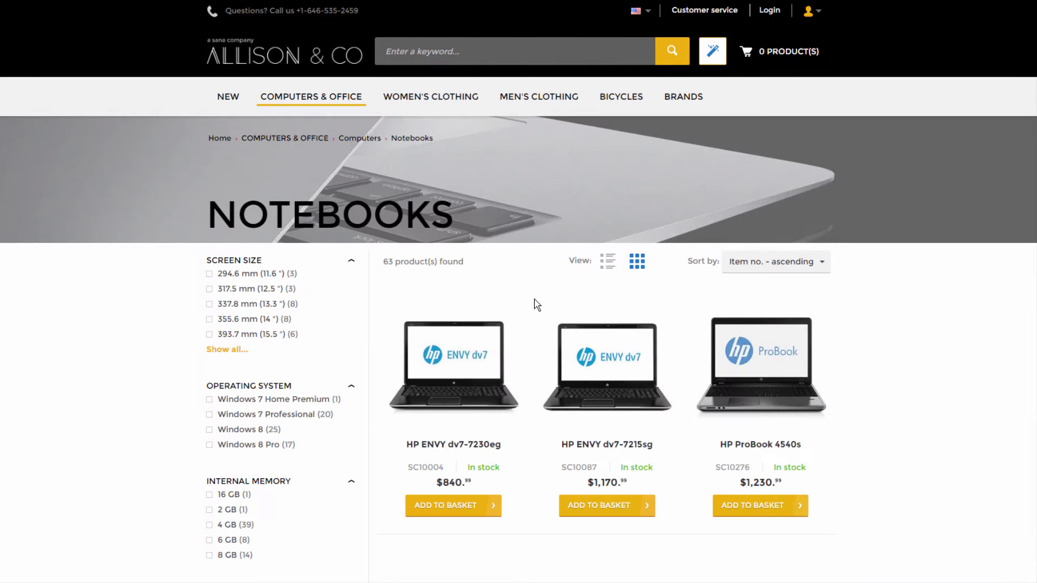
pyautogui.click(750, 363)
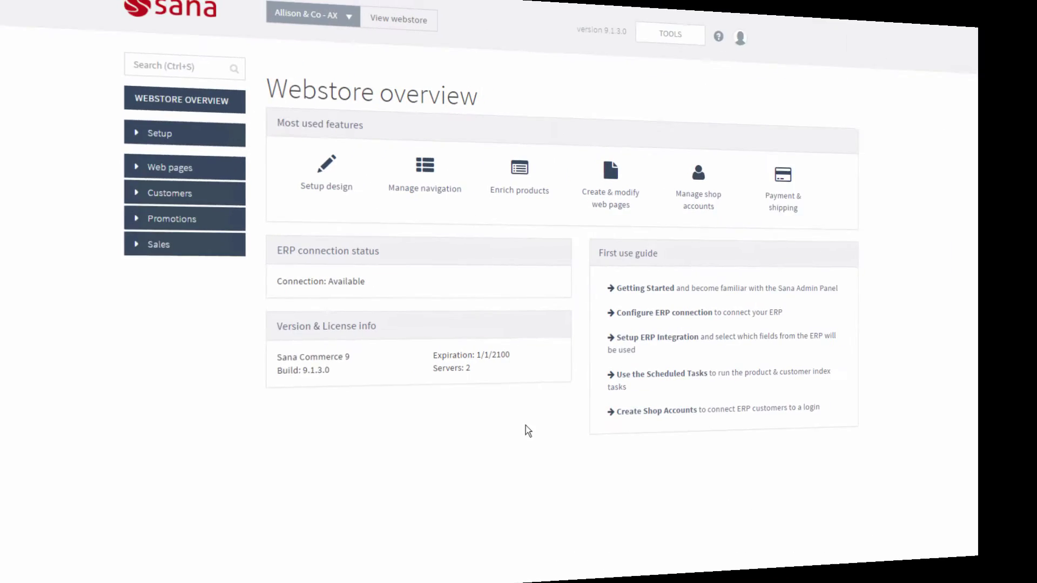
# Go from Tools > Scheduled tasks to the Web pages > Product pages list in Sana Admin.
pyautogui.click(667, 30)
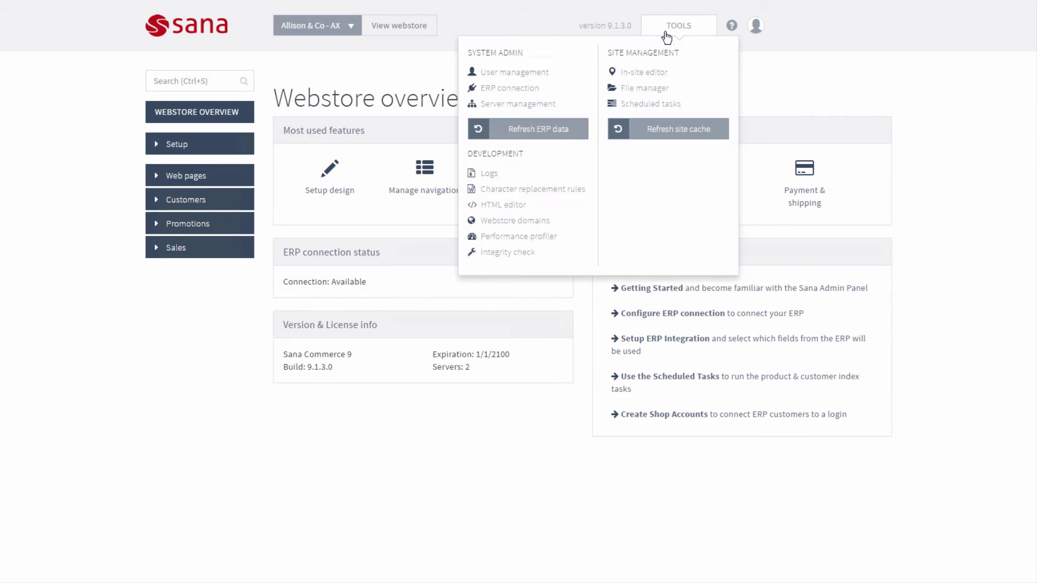
pyautogui.click(668, 105)
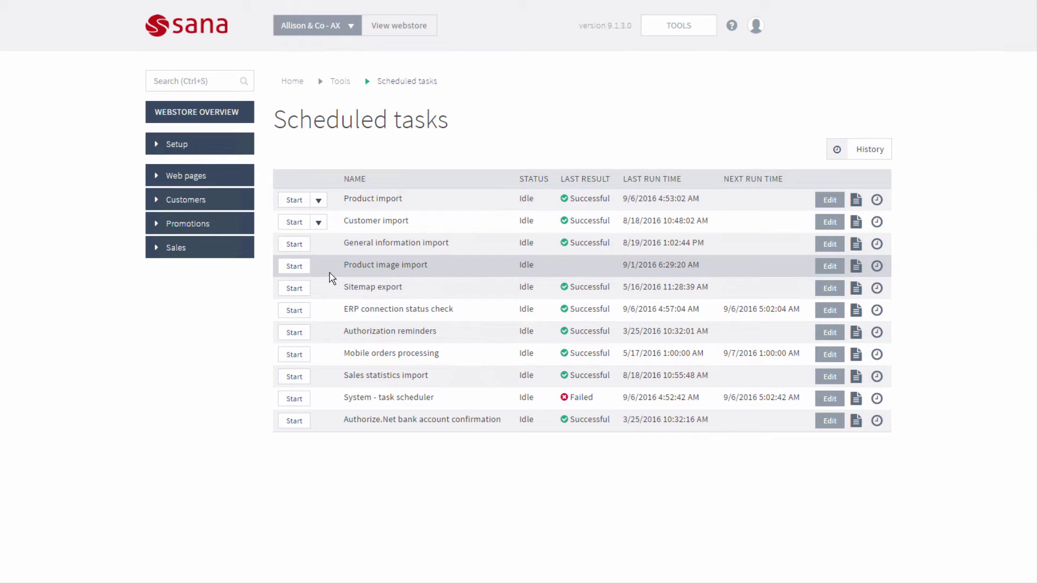
pyautogui.click(221, 178)
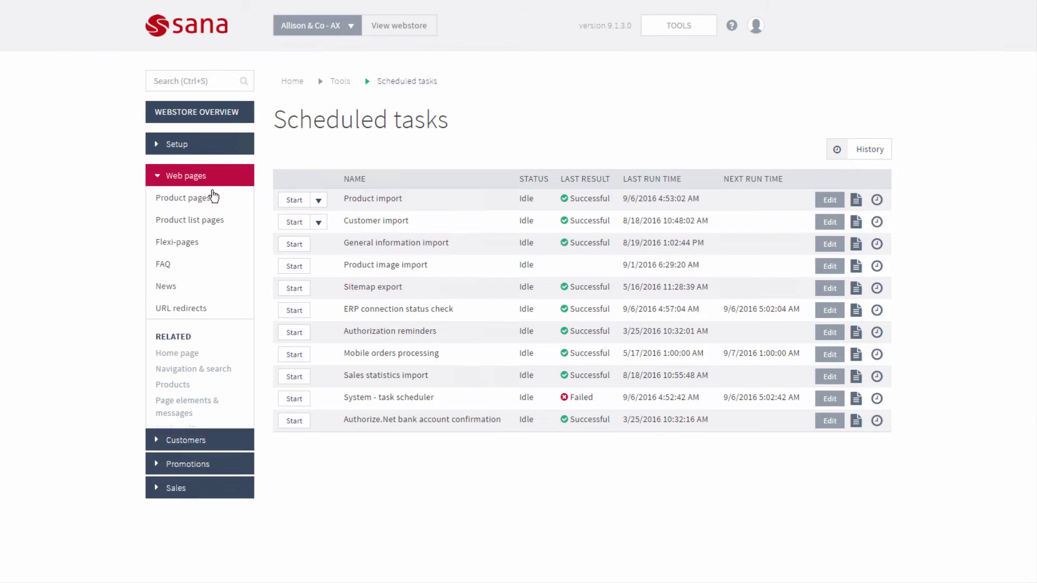
pyautogui.click(210, 198)
# Search product pages for SC10276, edit the HP ProBook 4540s page and review its product images.
pyautogui.write('SC10276')
pyautogui.press('Return')
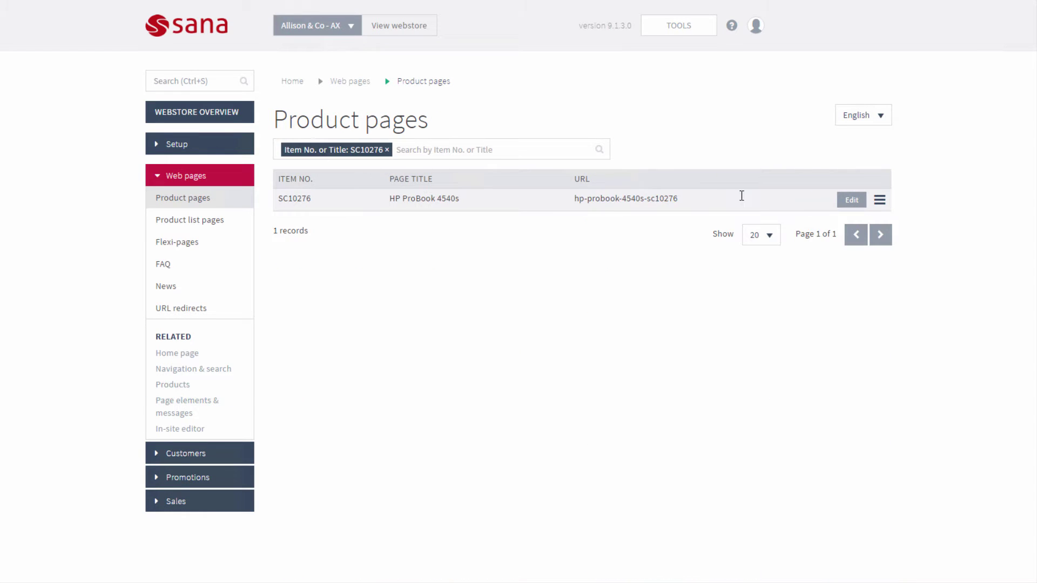
pyautogui.click(851, 201)
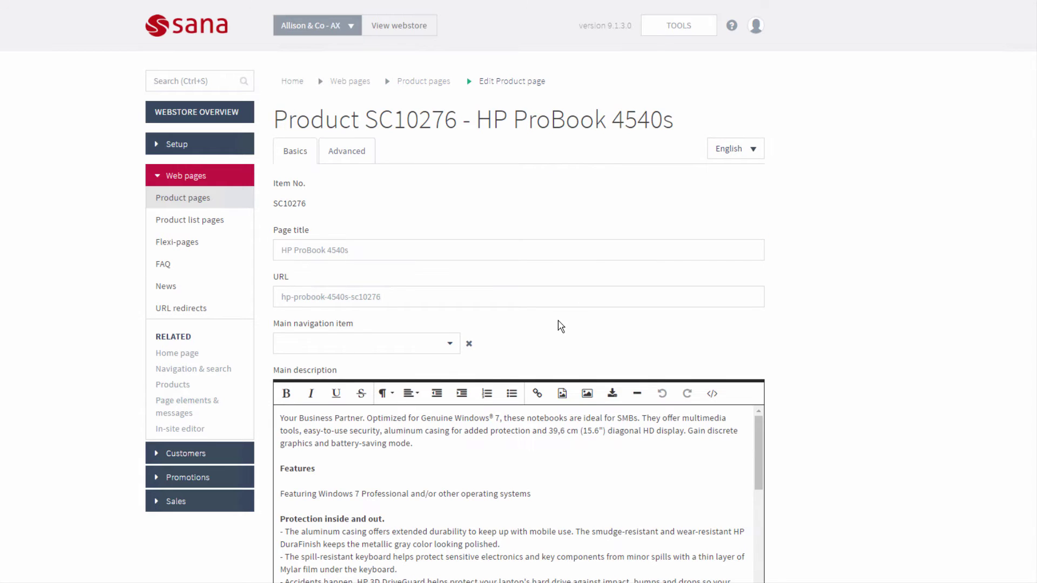
pyautogui.scroll(-15, 561, 326)
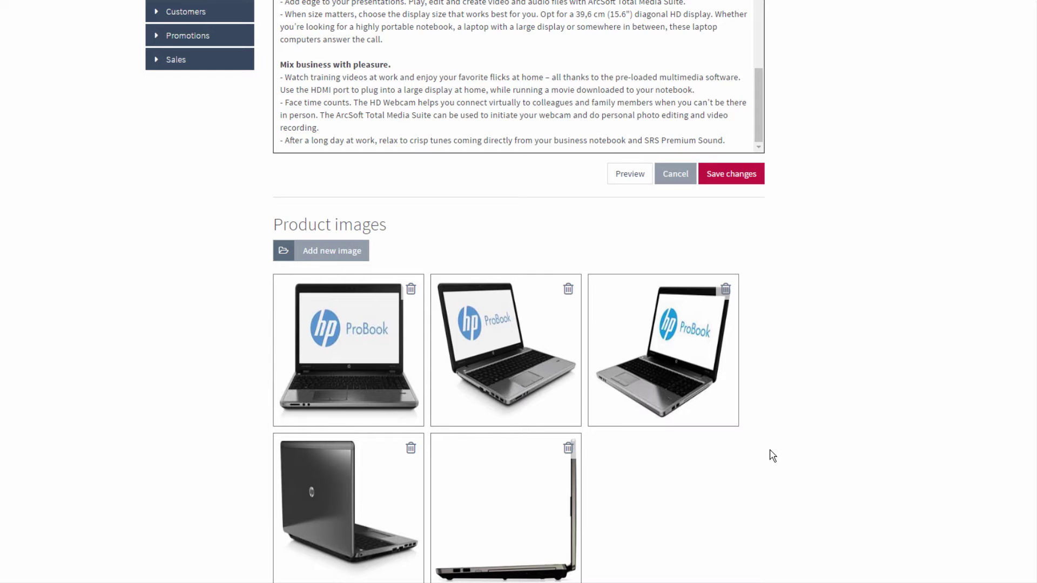
pyautogui.scroll(10, 772, 455)
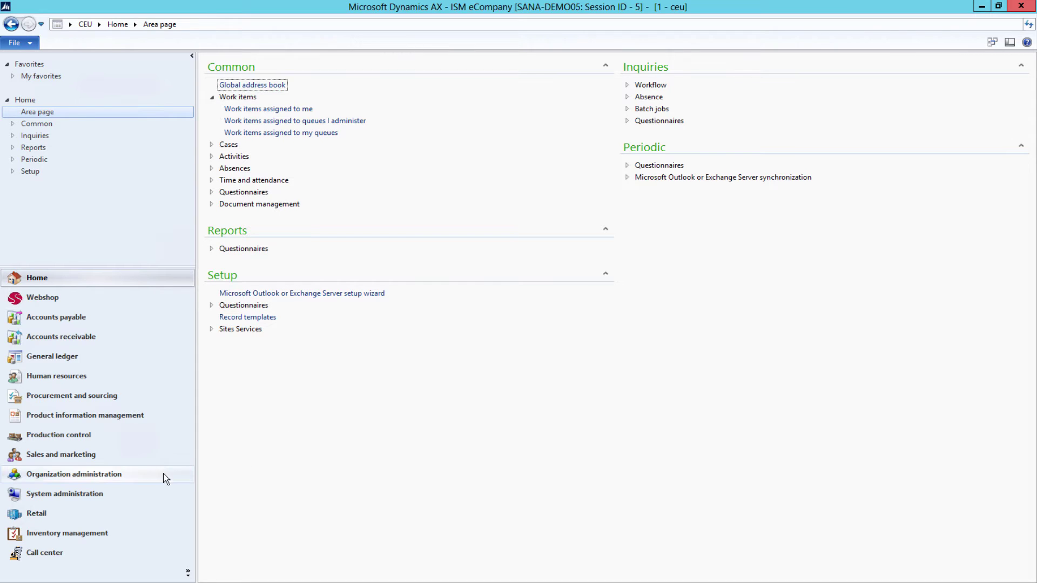
# Under Organization administration > Document types, set the Image type's storage location to Database.
pyautogui.click(105, 480)
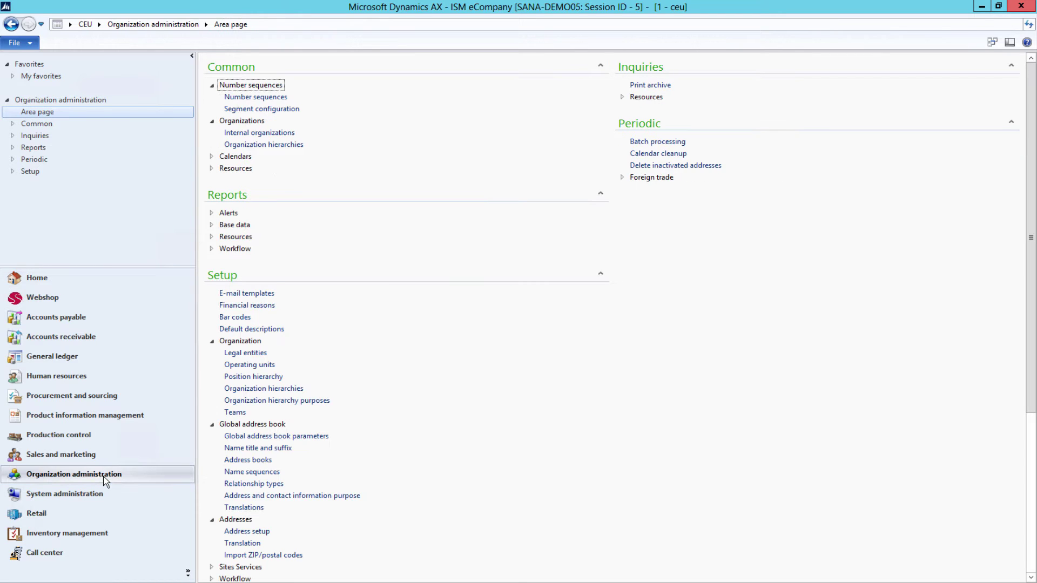
pyautogui.scroll(-7, 258, 411)
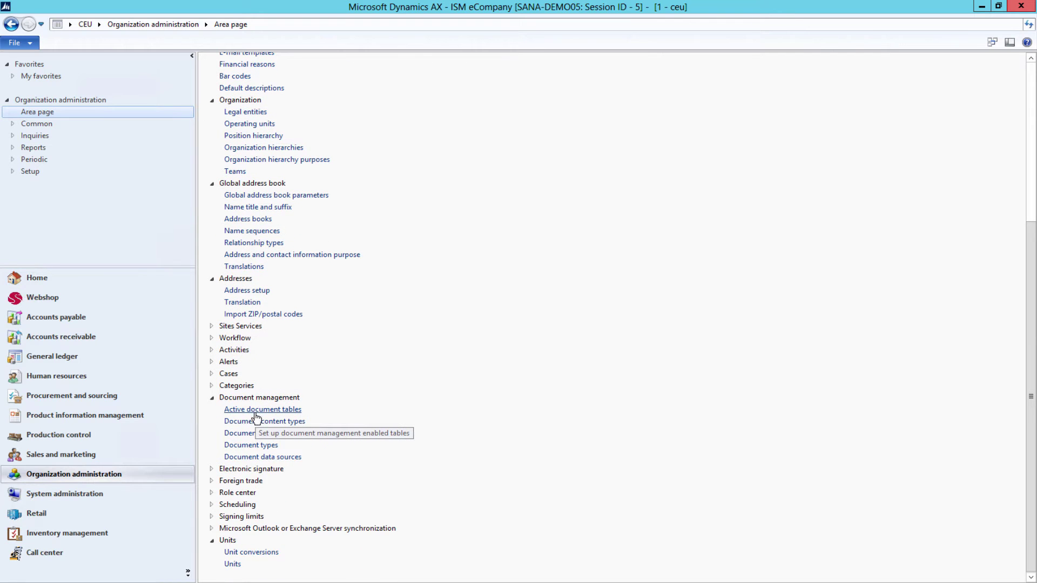
pyautogui.click(253, 447)
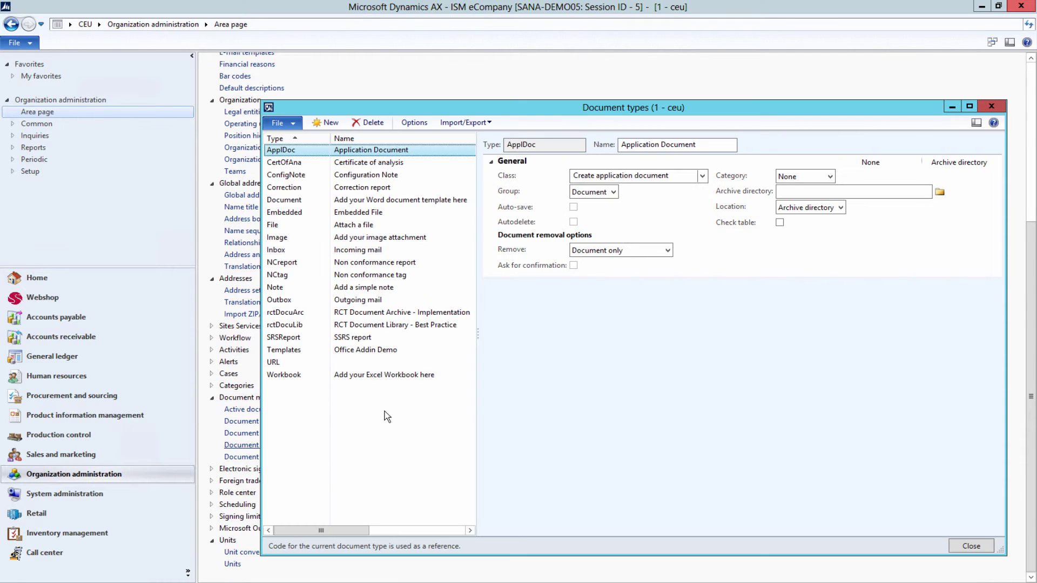
pyautogui.click(292, 242)
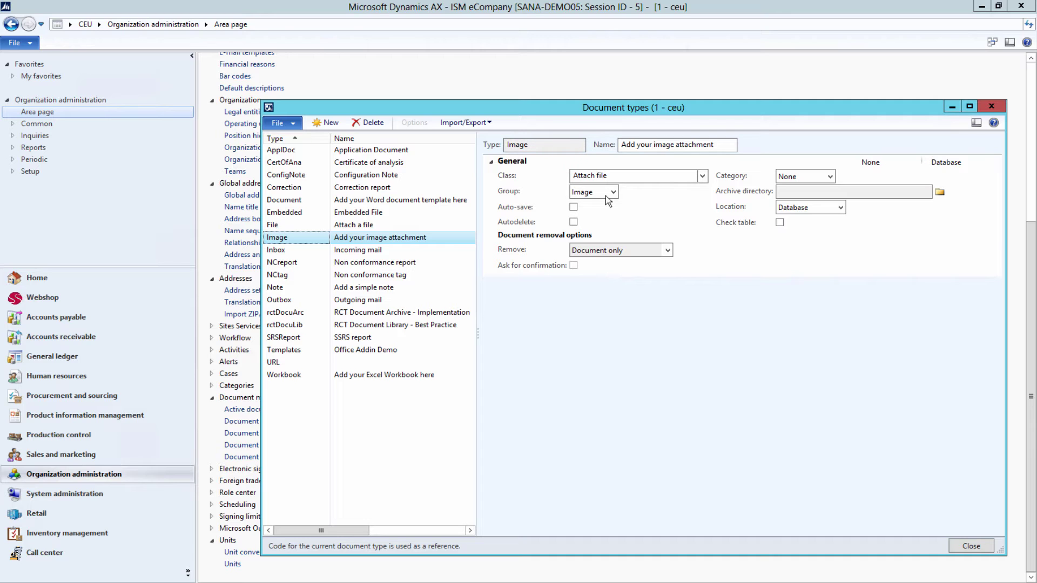
pyautogui.click(840, 207)
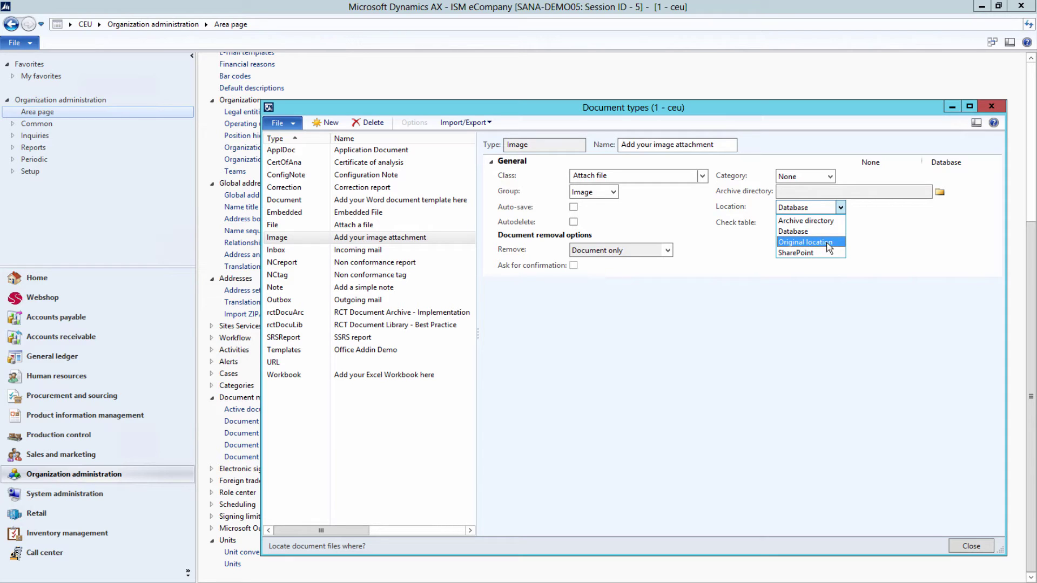
pyautogui.click(810, 233)
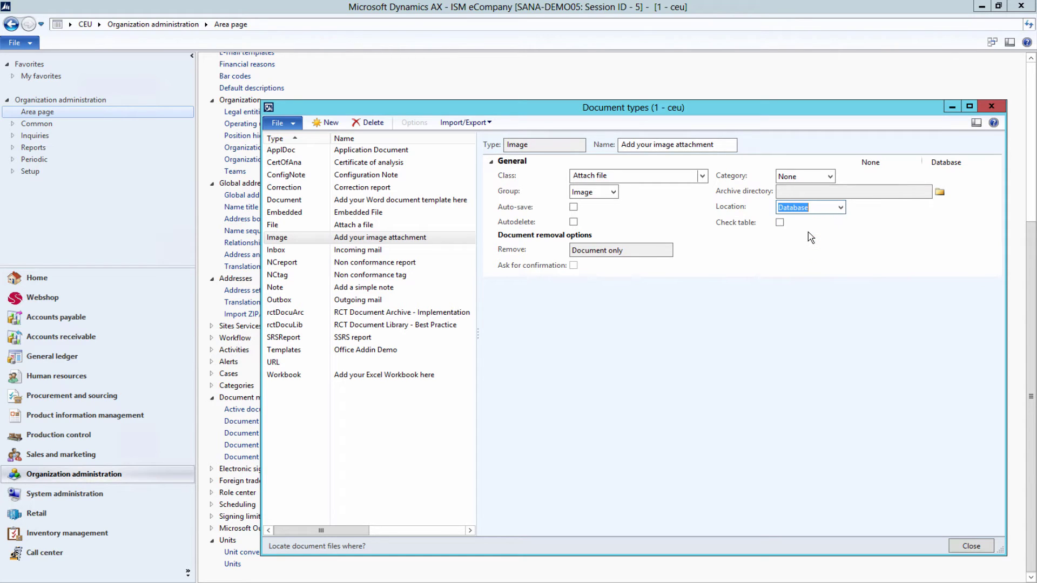
# Review the document management max file sizes (4 and 50), then switch to Product information management.
pyautogui.click(992, 107)
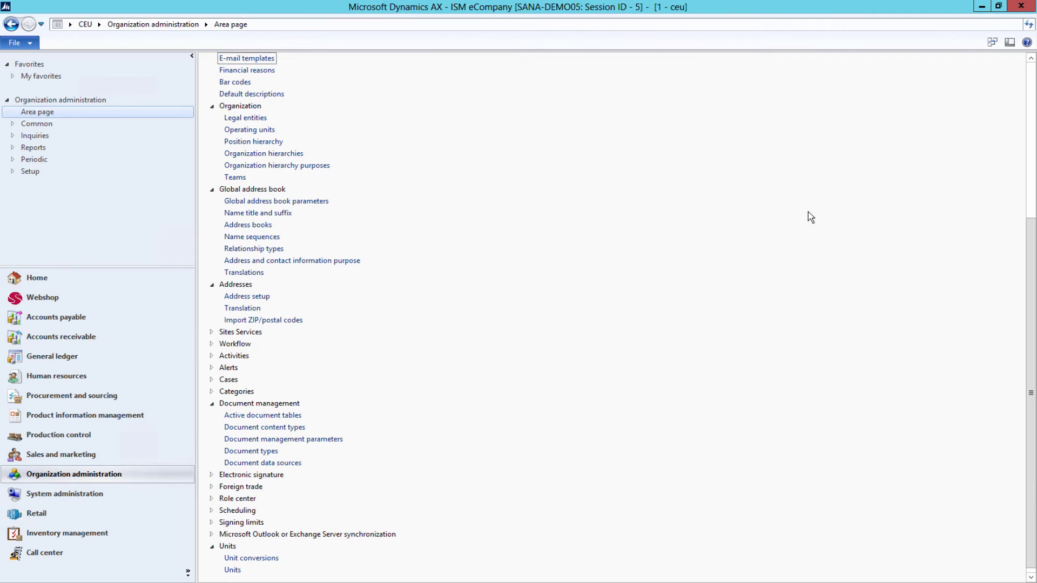
pyautogui.click(329, 440)
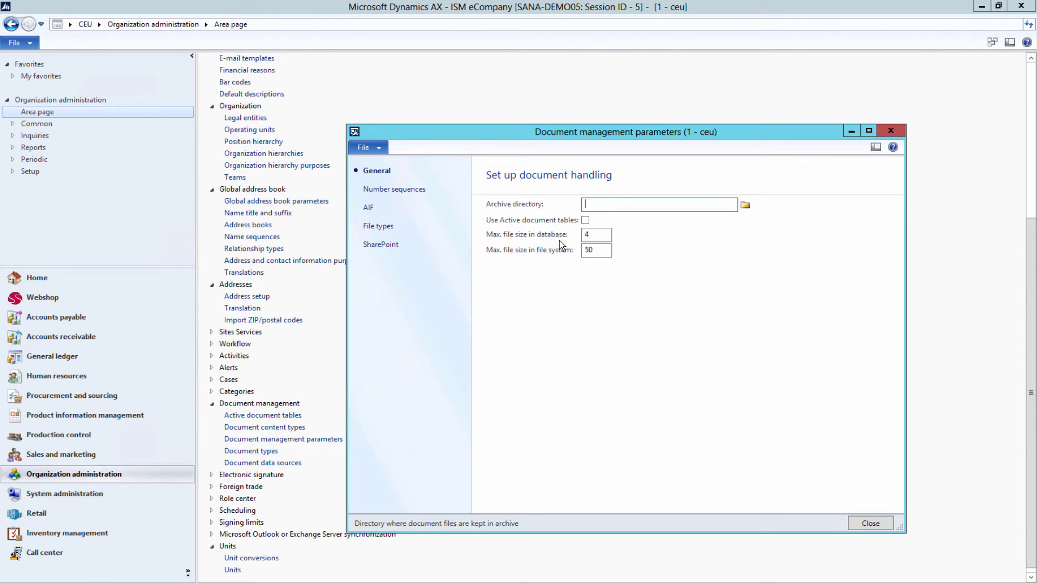
pyautogui.click(594, 236)
pyautogui.click(597, 253)
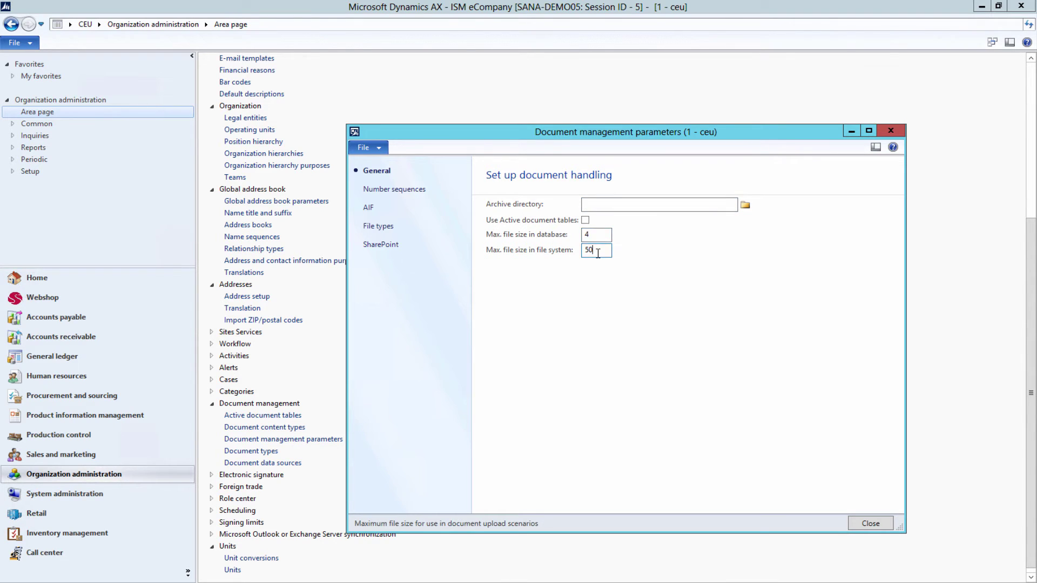
pyautogui.click(863, 524)
pyautogui.click(138, 414)
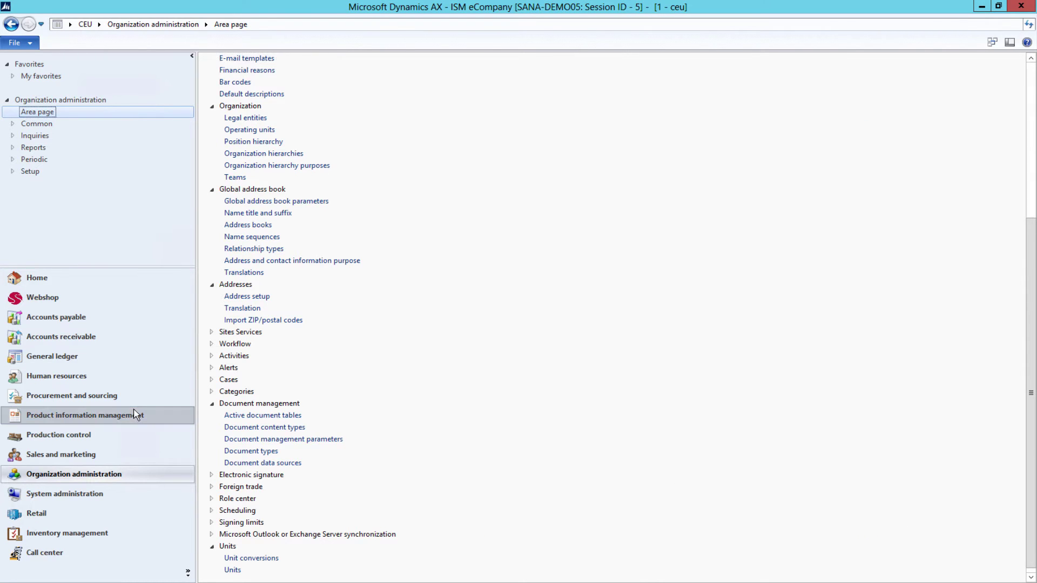
# Filter Released products to sc10276 and open the HP ProBook 4540s product record.
pyautogui.click(241, 133)
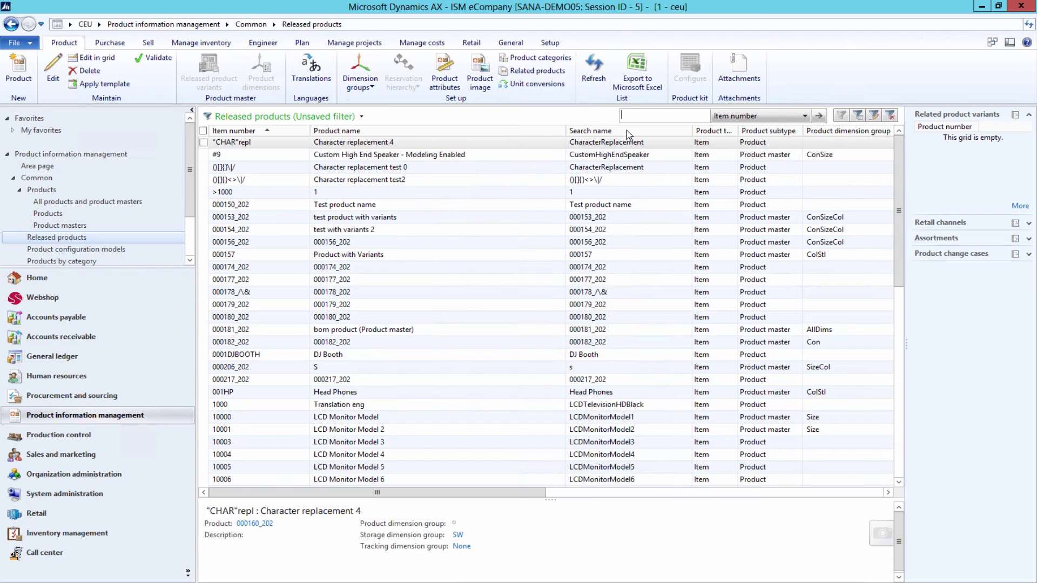
pyautogui.write('sc10276')
pyautogui.press('Return')
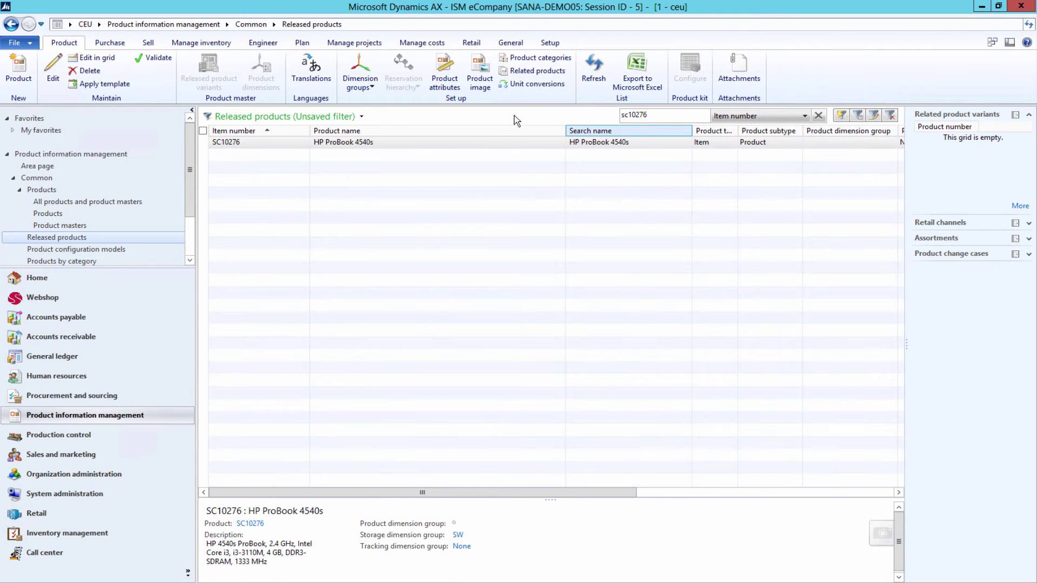
pyautogui.click(45, 74)
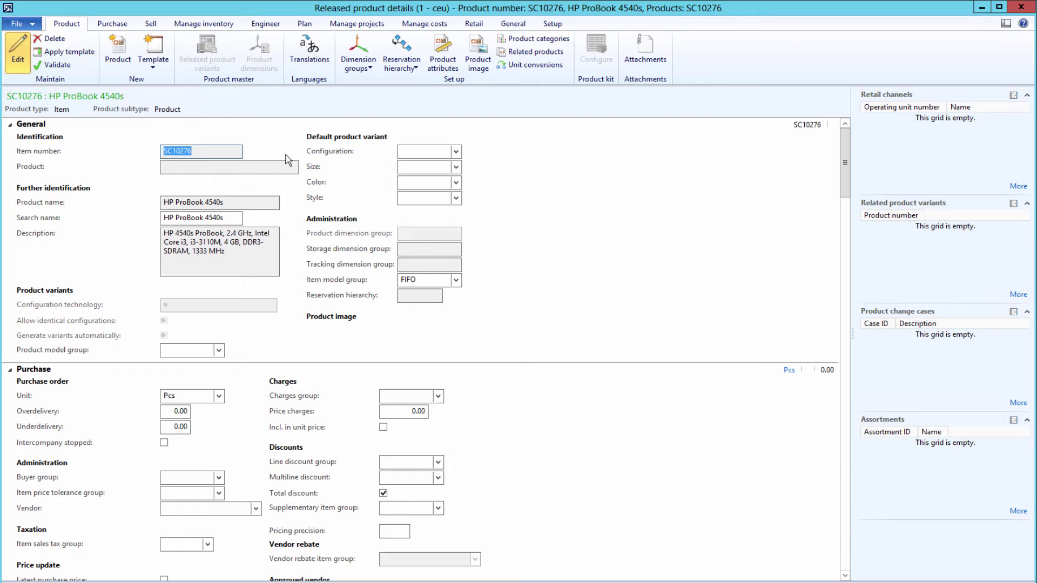
# Attach sc10276_1.jpg as an Image document, marked as default image and visible in webshop.
pyautogui.click(478, 64)
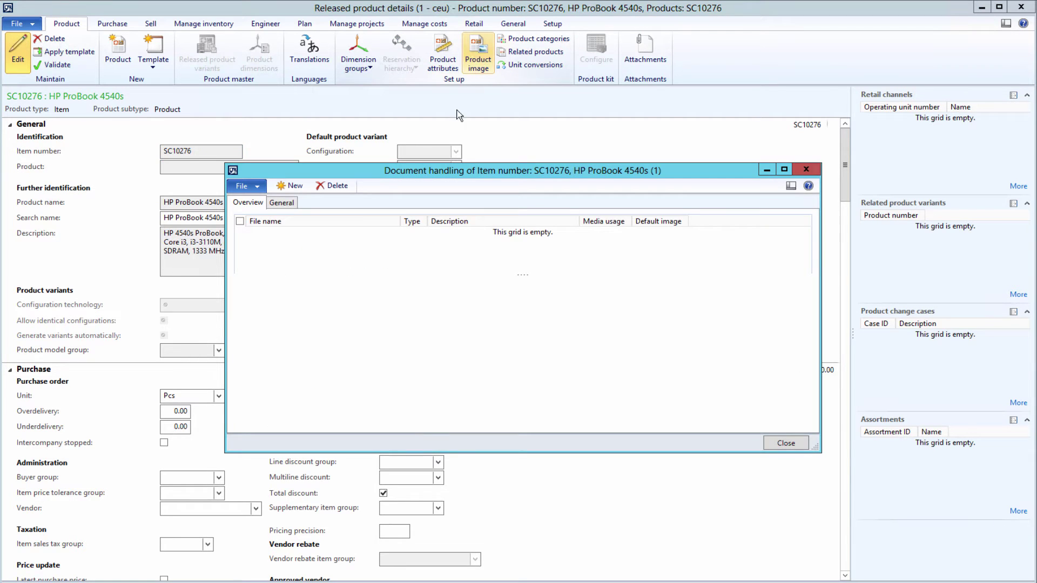
pyautogui.click(287, 187)
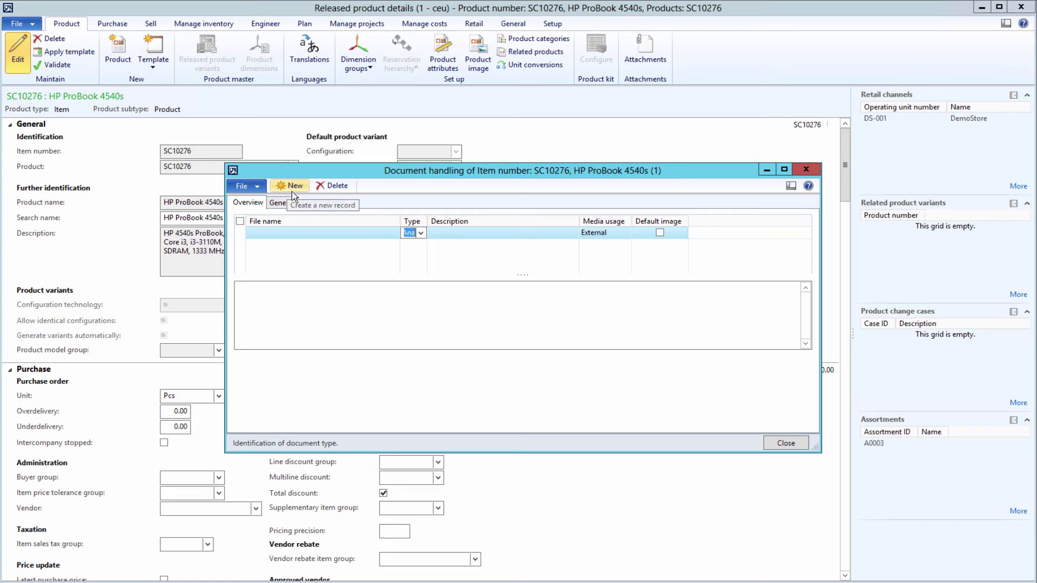
pyautogui.click(421, 233)
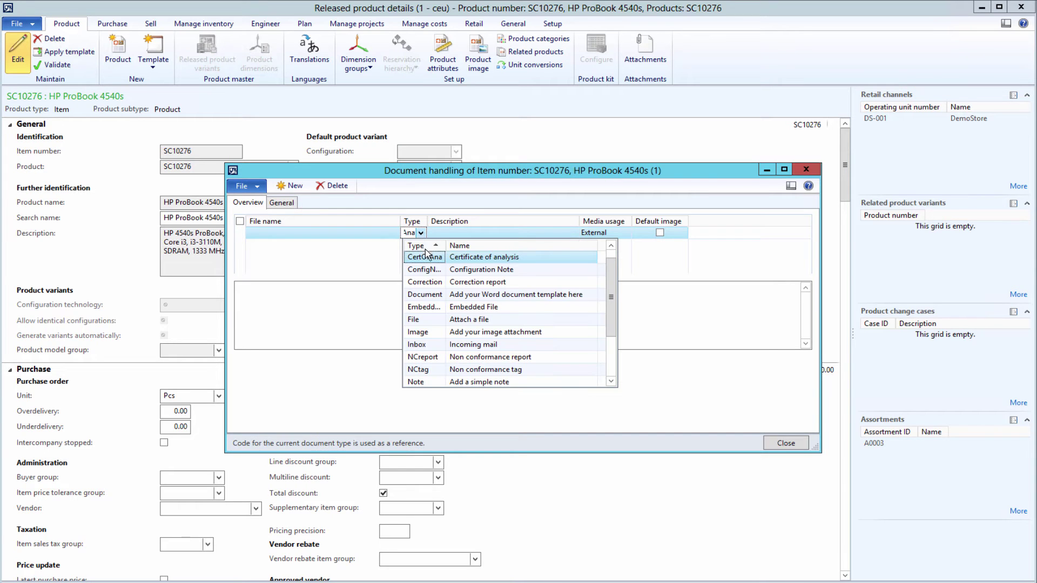
pyautogui.click(432, 332)
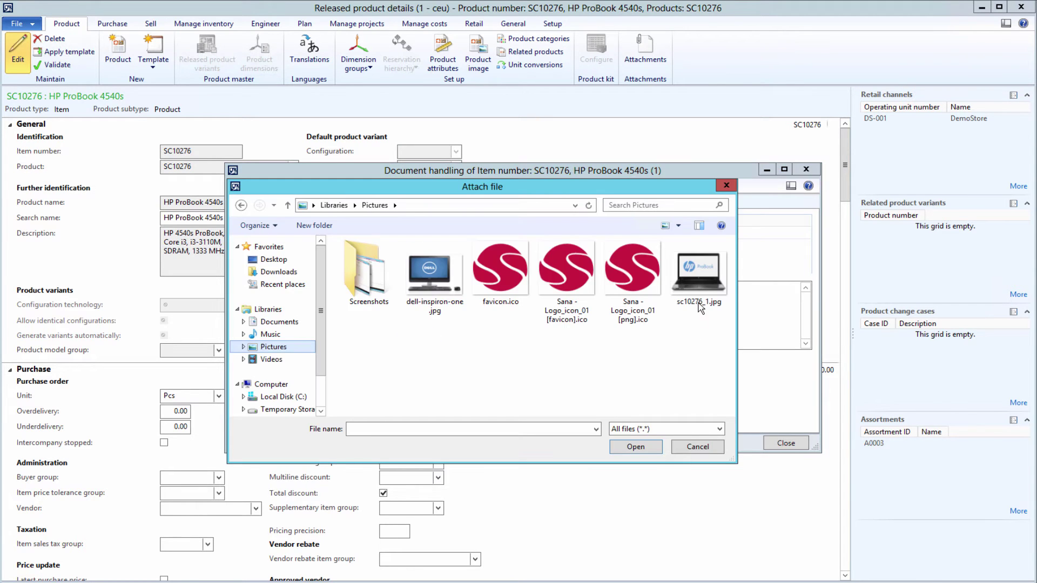
pyautogui.click(697, 290)
pyautogui.click(636, 447)
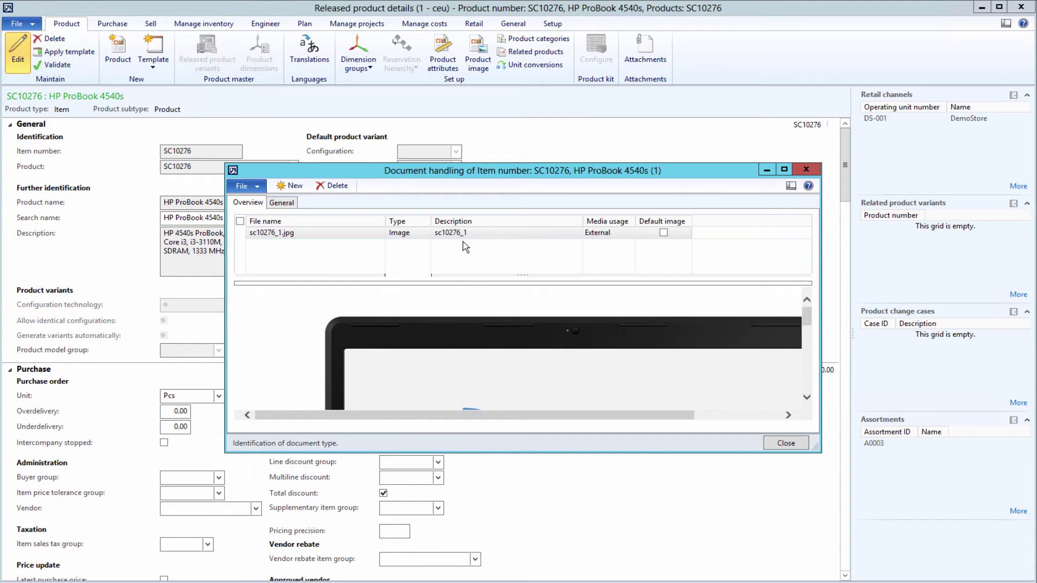
pyautogui.click(664, 234)
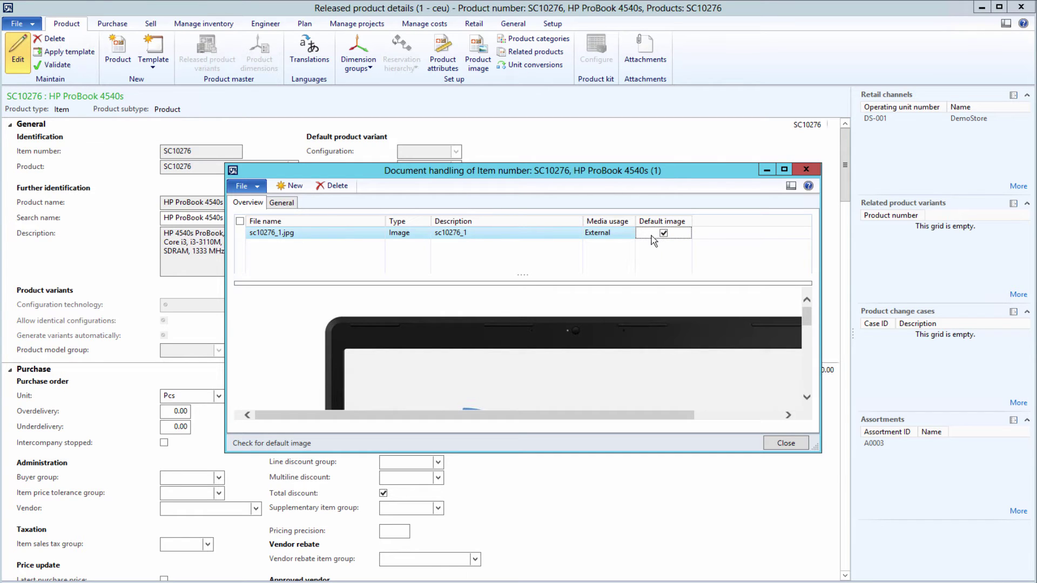
pyautogui.click(281, 205)
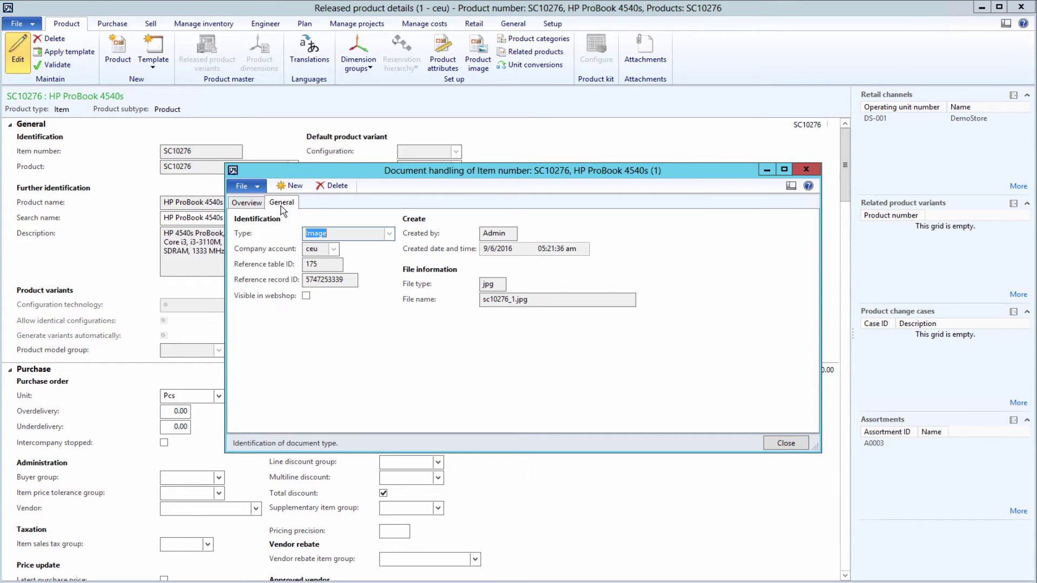
pyautogui.click(307, 297)
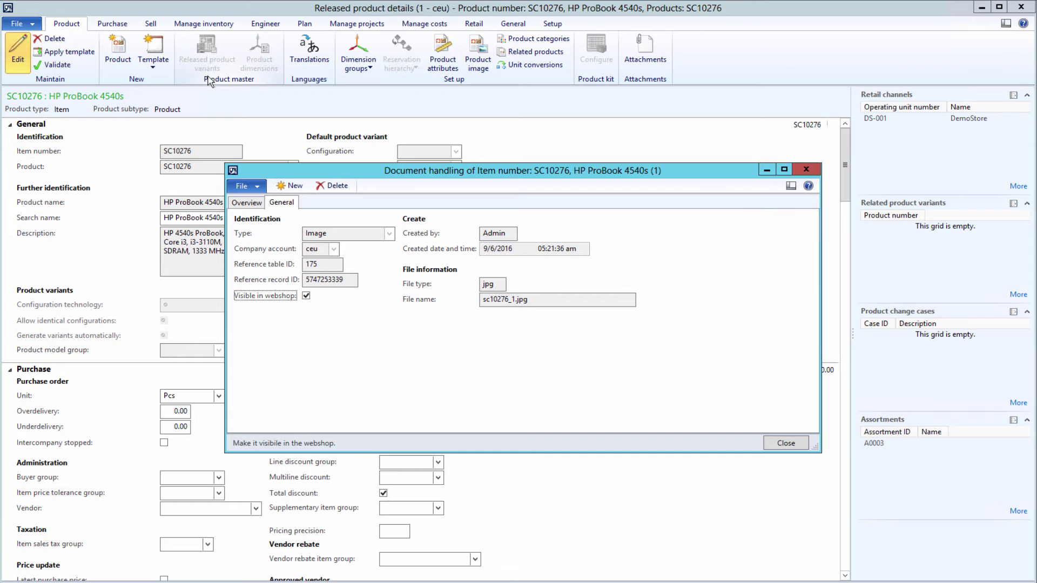
# Close AX document handling and open the Product image import task from Sana Admin's Scheduled tasks.
pyautogui.click(805, 170)
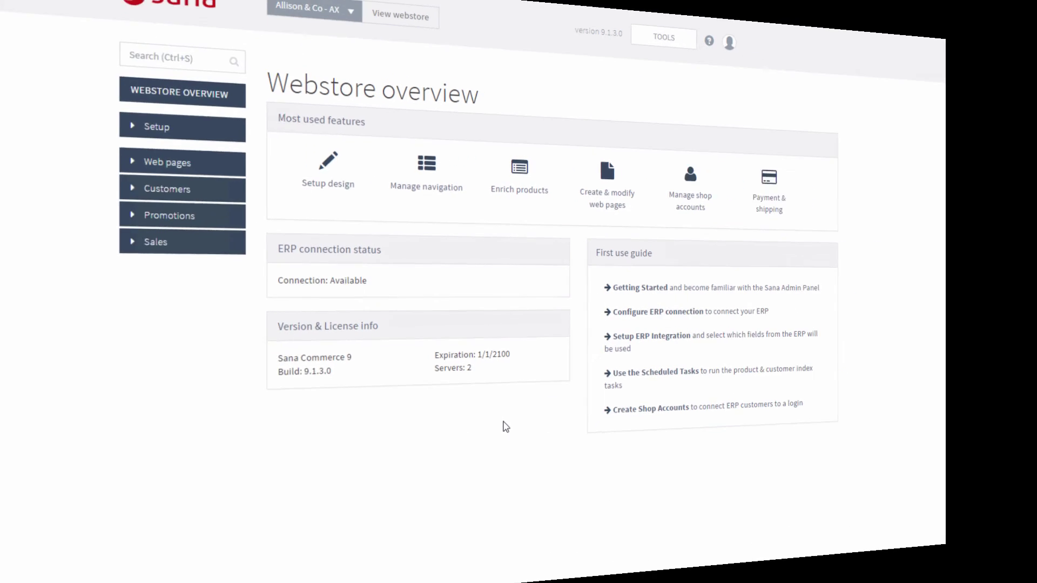
pyautogui.click(664, 34)
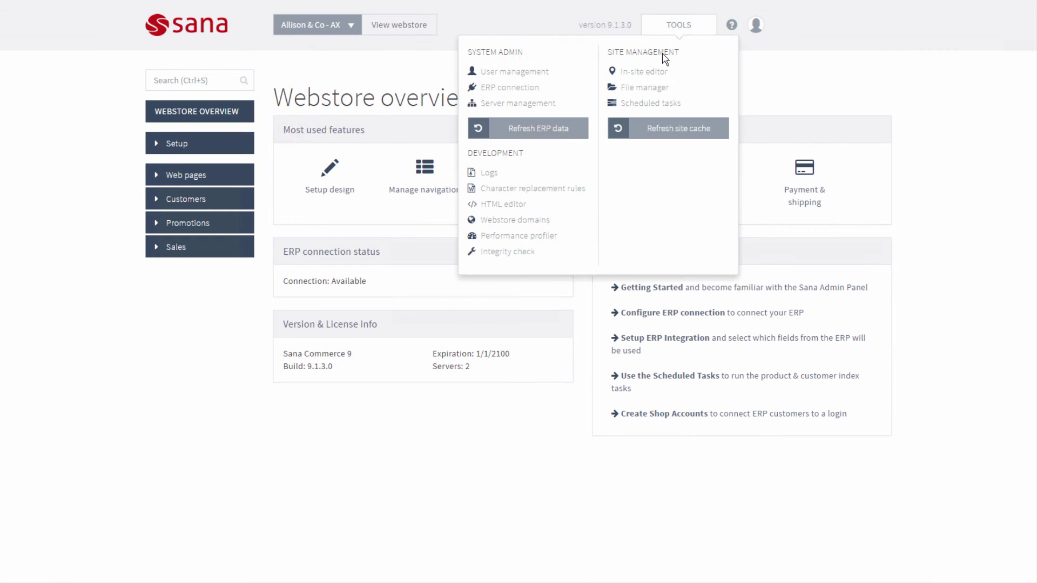
pyautogui.click(659, 104)
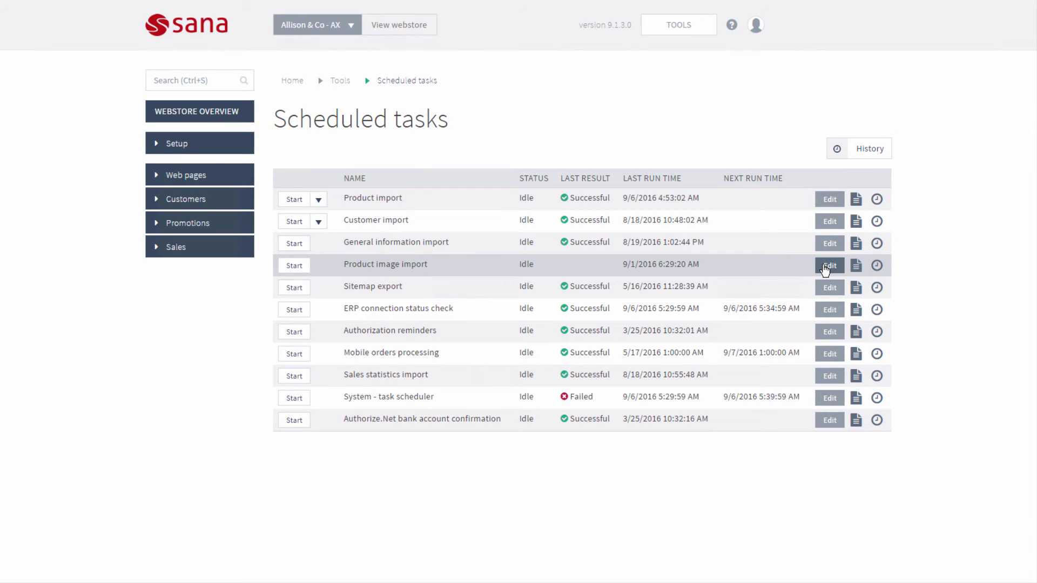
pyautogui.click(825, 268)
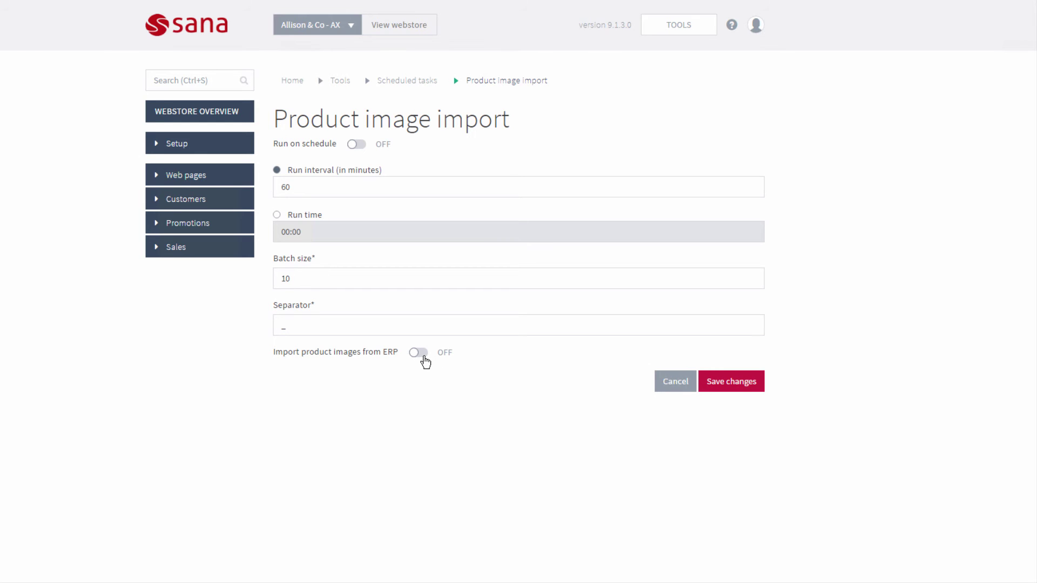
# Turn on 'Import product images from ERP', keep the '_' separator, and save the task settings.
pyautogui.click(421, 356)
pyautogui.click(319, 324)
pyautogui.moveTo(295, 325); pyautogui.dragTo(273, 327)
pyautogui.click(321, 313)
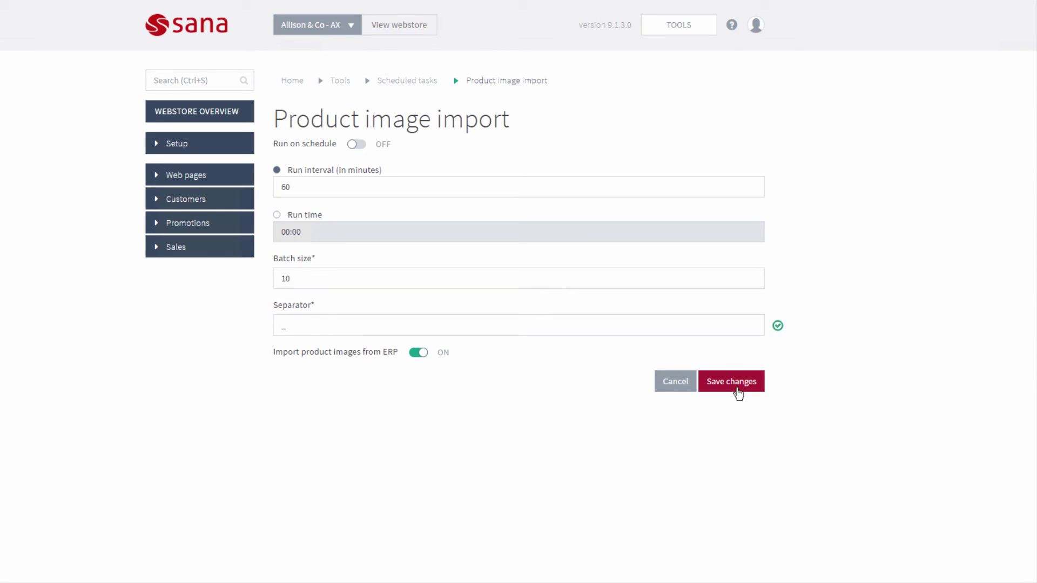
pyautogui.click(739, 393)
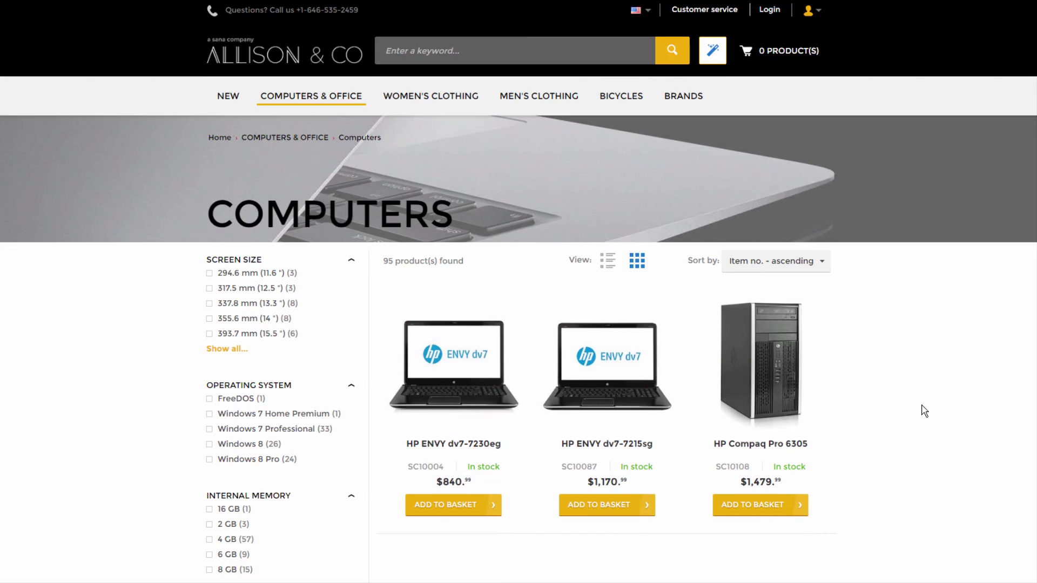
# Open the HP ProBook 4540s page from the Computers listing and view its new image enlarged and zoomed.
pyautogui.scroll(-3, 924, 412)
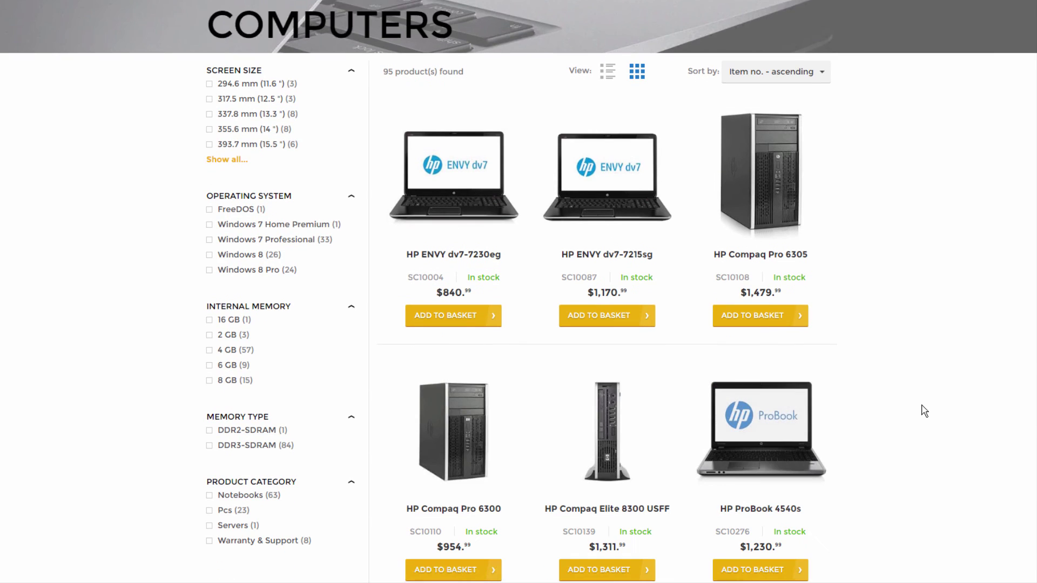
pyautogui.click(770, 442)
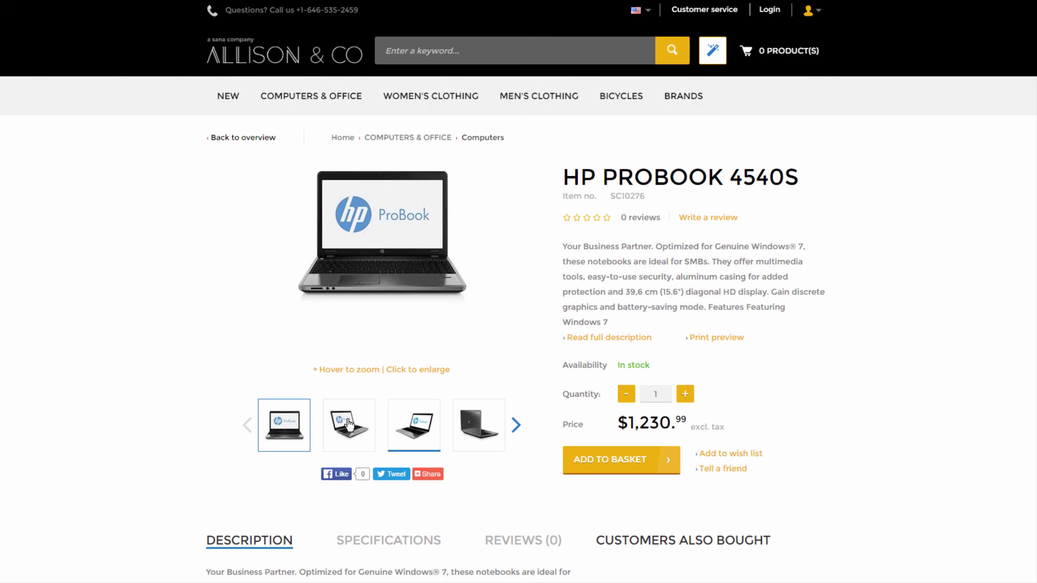
pyautogui.moveTo(384, 274)
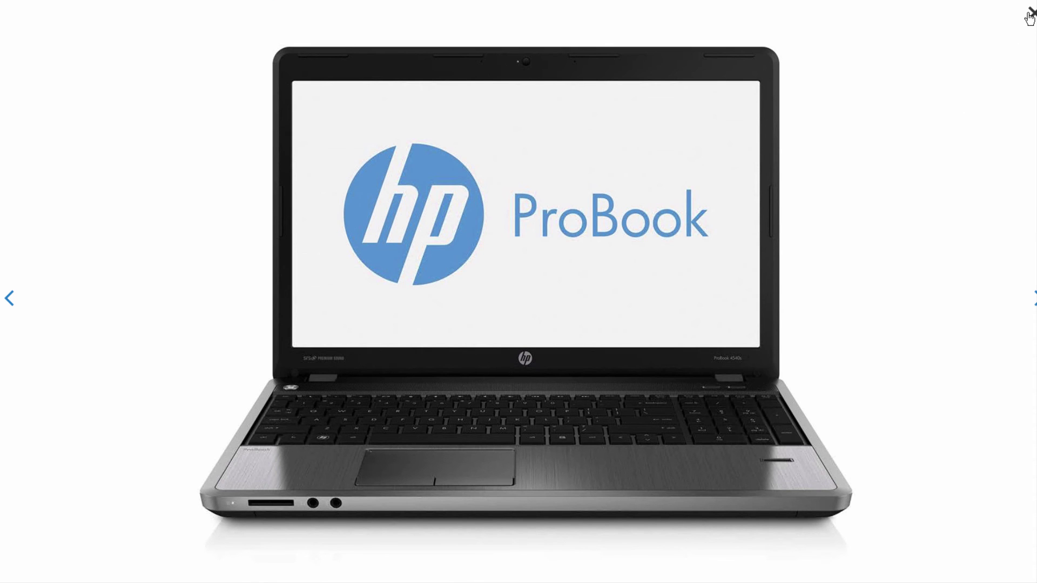
pyautogui.click(1029, 11)
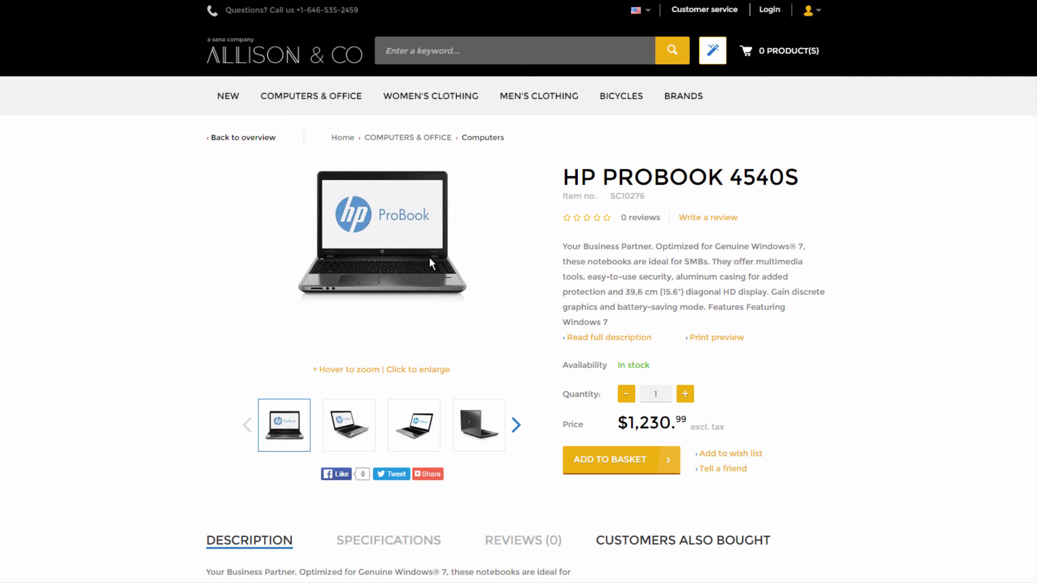
pyautogui.moveTo(387, 258)
pyautogui.scroll(-5, 385, 252)
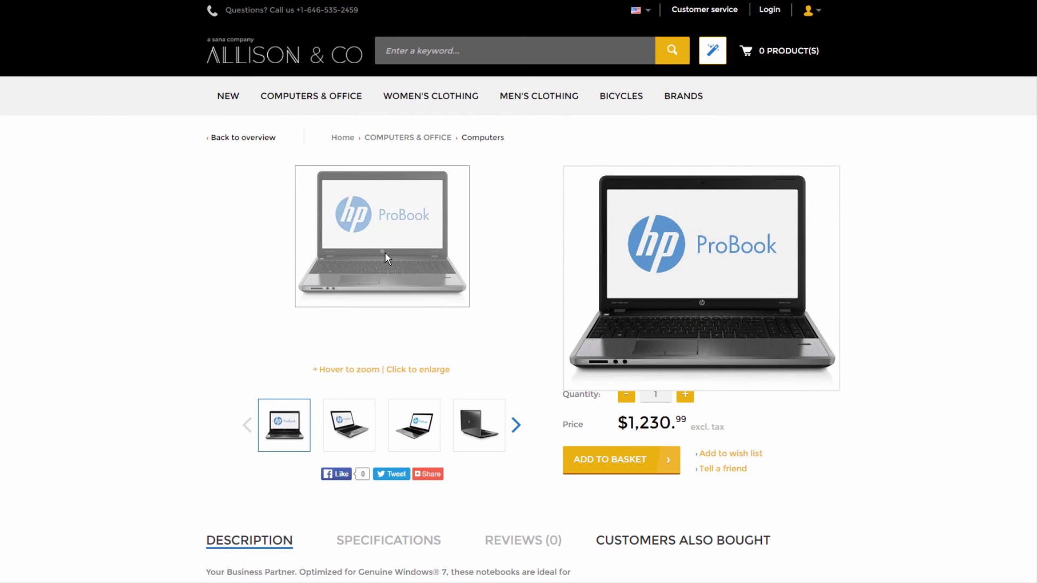